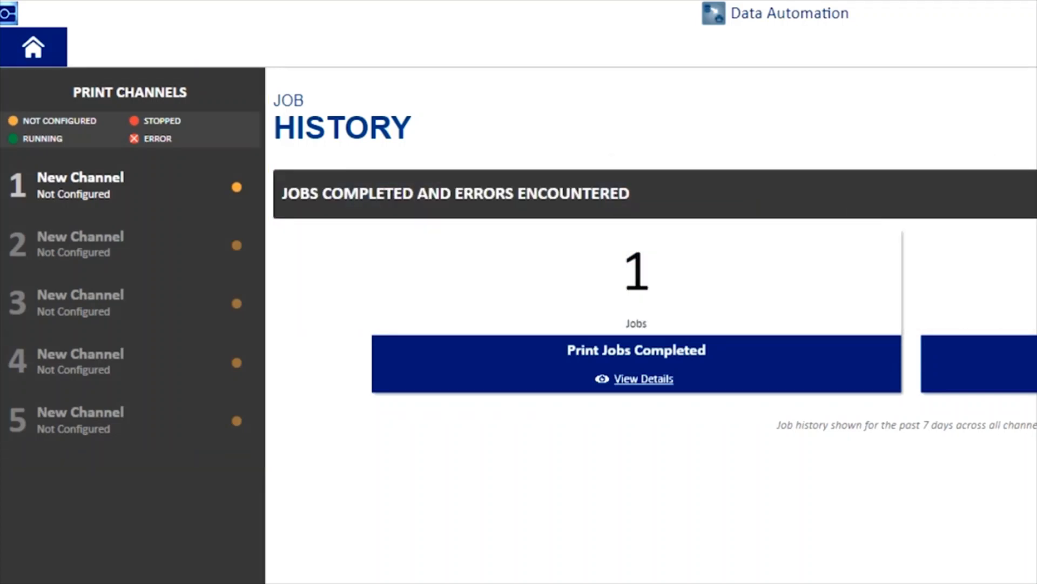
Step: Open the setup of print channel 1 and name it Demo Channel
{"action": "left_click", "coordinate": [132, 185]}
{"action": "left_click", "coordinate": [372, 190]}
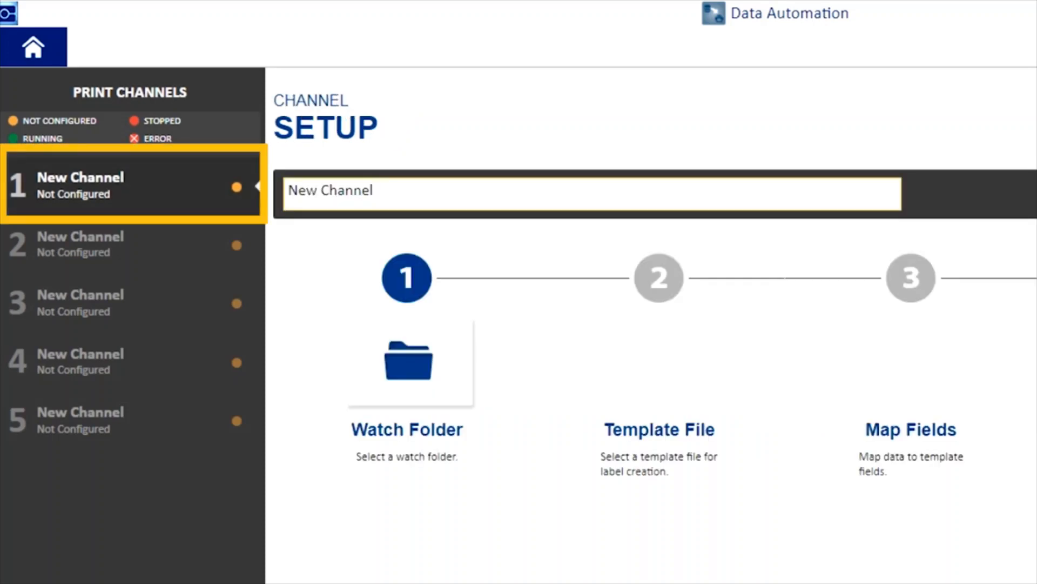
{"action": "type", "text": "Demo Channel"}
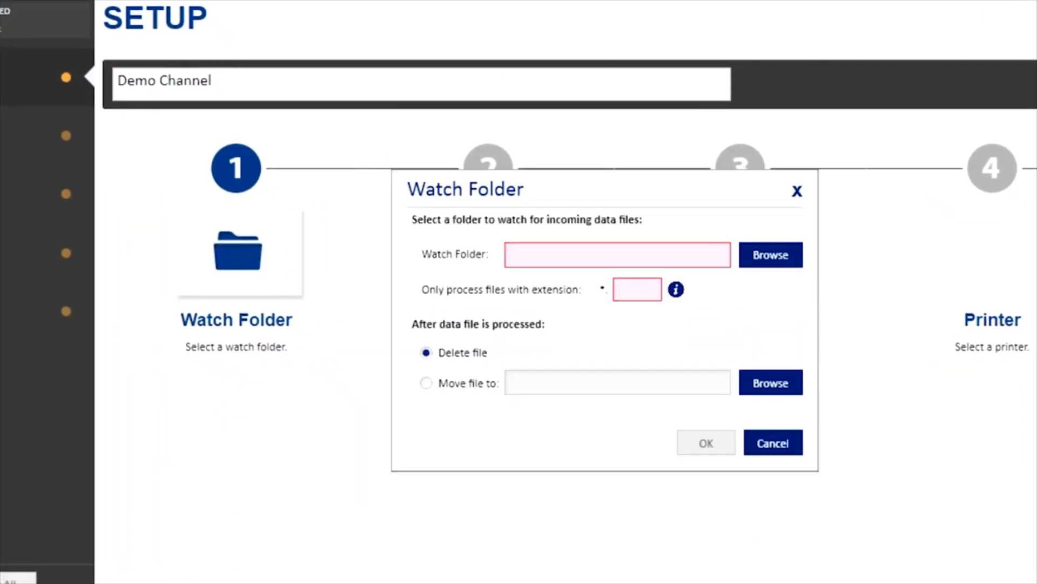
Step: Set the channel's watch folder to C:\Tutorials\Demo_Channel\Watch Folder and process only files with the txt extension
{"action": "left_click", "coordinate": [768, 252]}
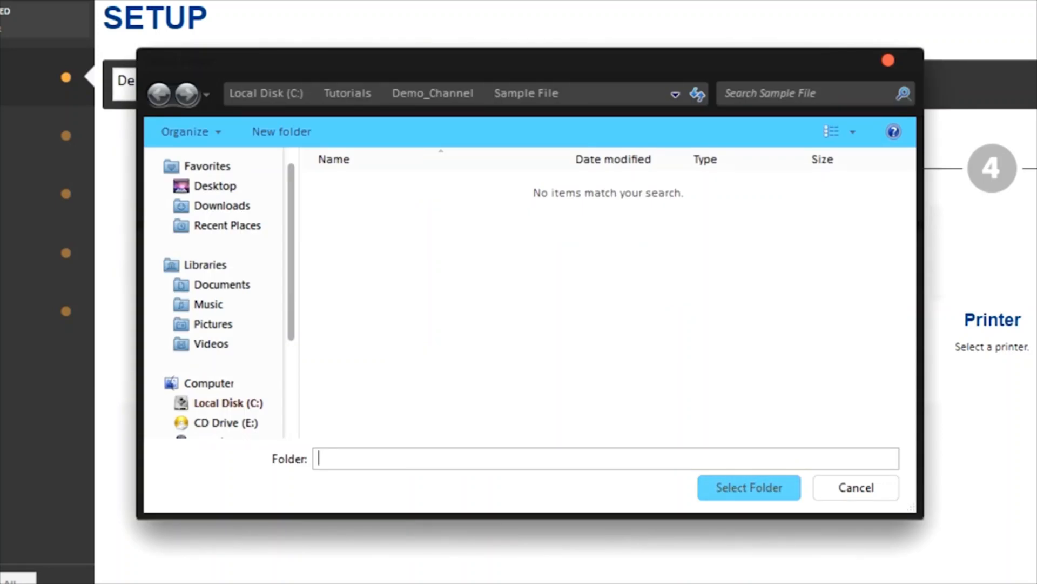
{"action": "key", "text": "alt+Up"}
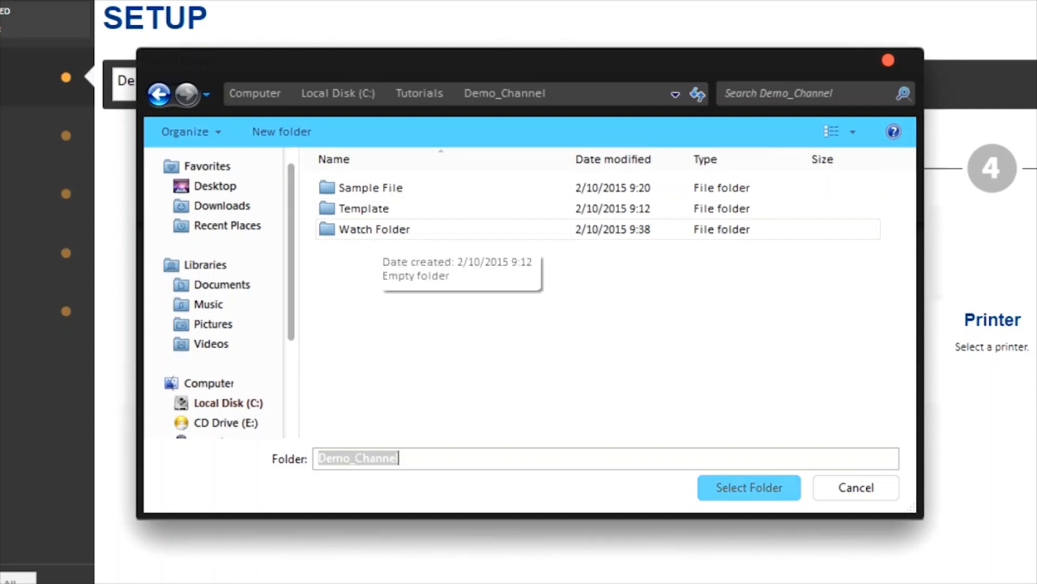
{"action": "double_click", "coordinate": [378, 229]}
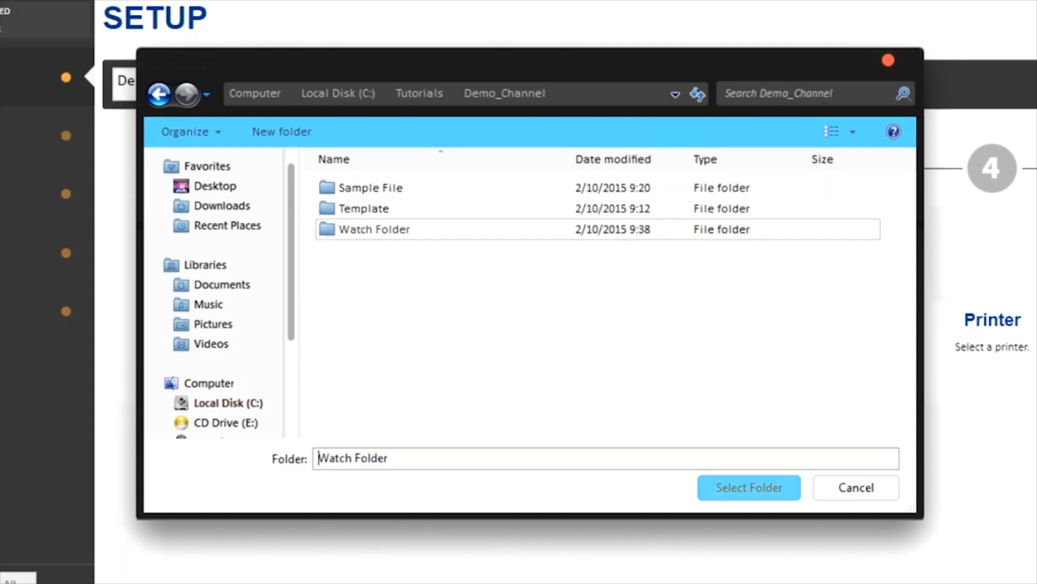
{"action": "key", "text": "Return"}
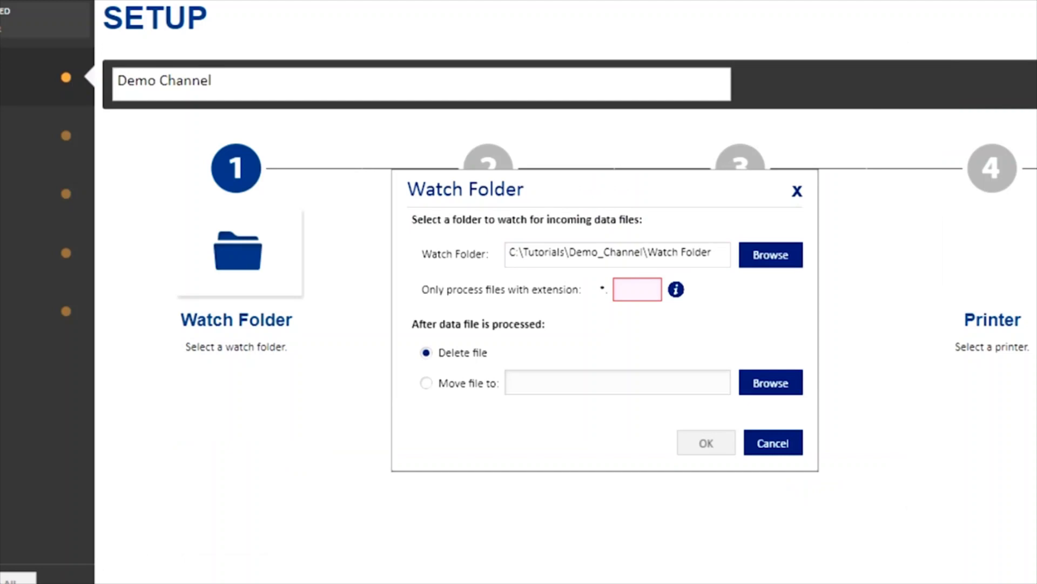
{"action": "left_click", "coordinate": [637, 289]}
{"action": "type", "text": "txt"}
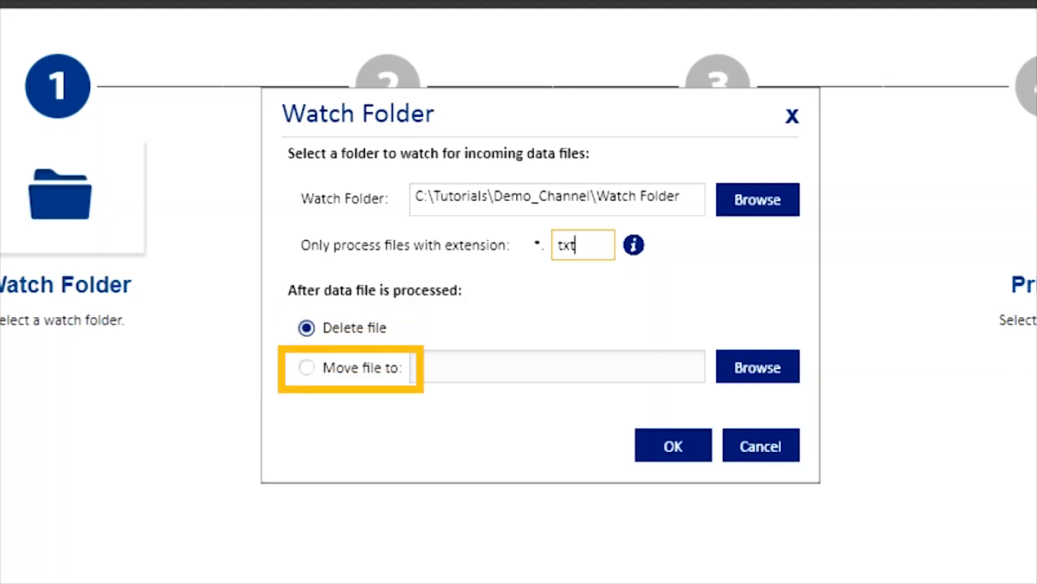
{"action": "left_click", "coordinate": [672, 443]}
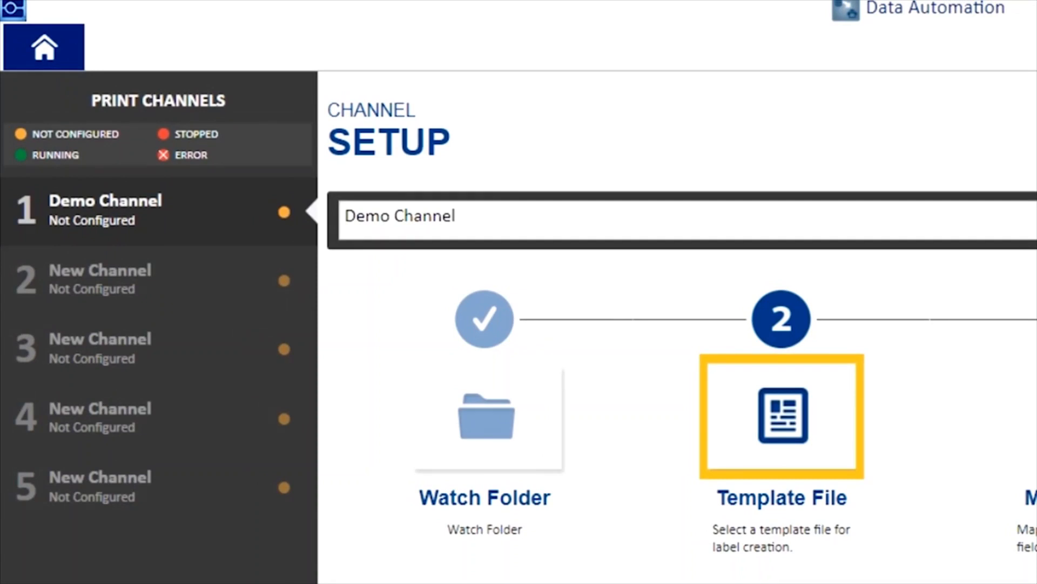
Step: Select product_label.l6t from C:\Tutorials\Demo_Channel\Template as the channel's template file
{"action": "left_click", "coordinate": [782, 416]}
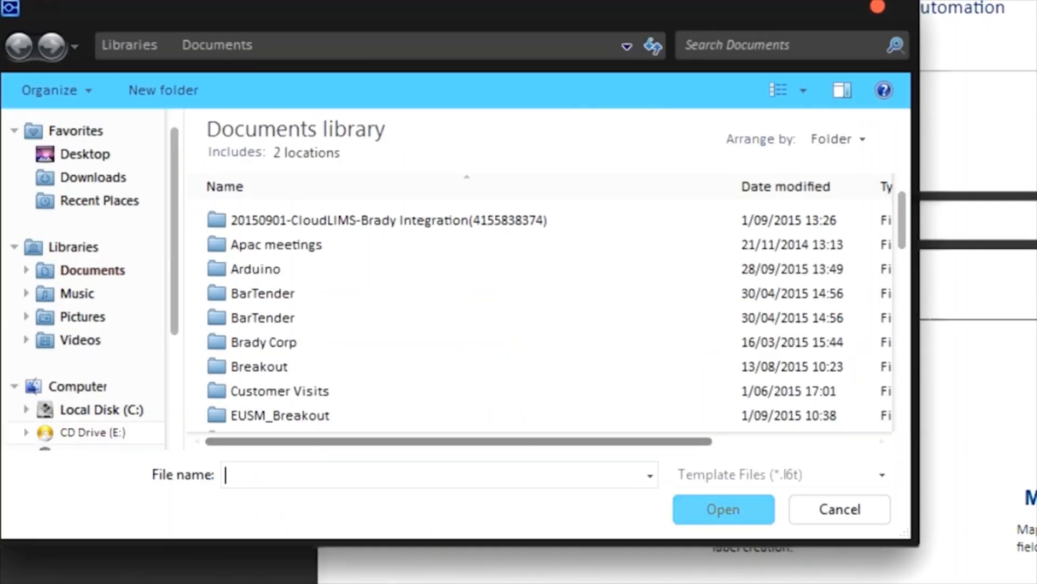
{"action": "left_click", "coordinate": [101, 409]}
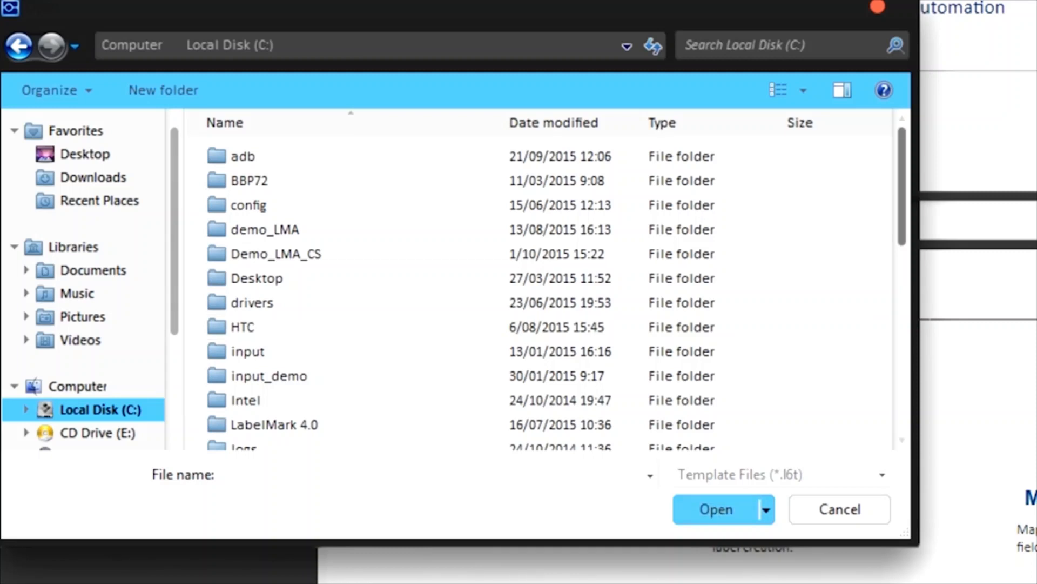
{"action": "scroll", "coordinate": [540, 292], "scroll_direction": "down", "scroll_amount": 4}
{"action": "scroll", "coordinate": [670, 227], "scroll_direction": "down", "scroll_amount": 2}
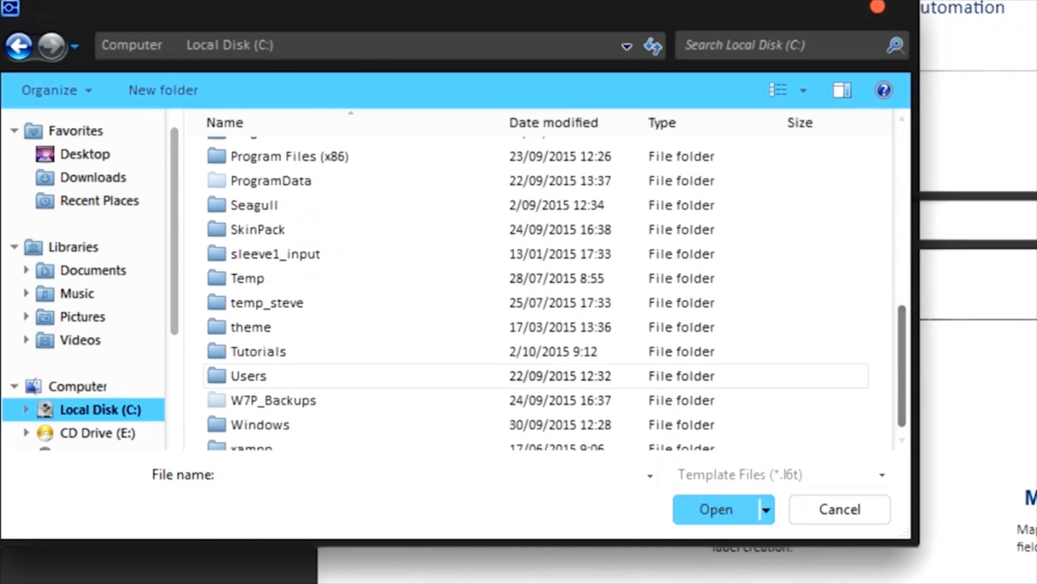
{"action": "double_click", "coordinate": [670, 347]}
{"action": "double_click", "coordinate": [270, 156]}
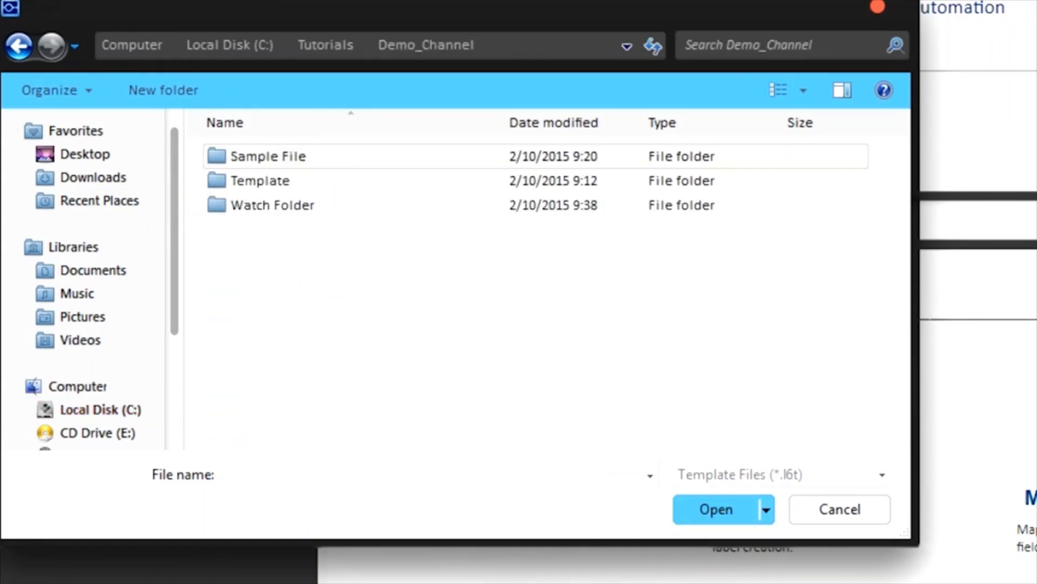
{"action": "double_click", "coordinate": [248, 179]}
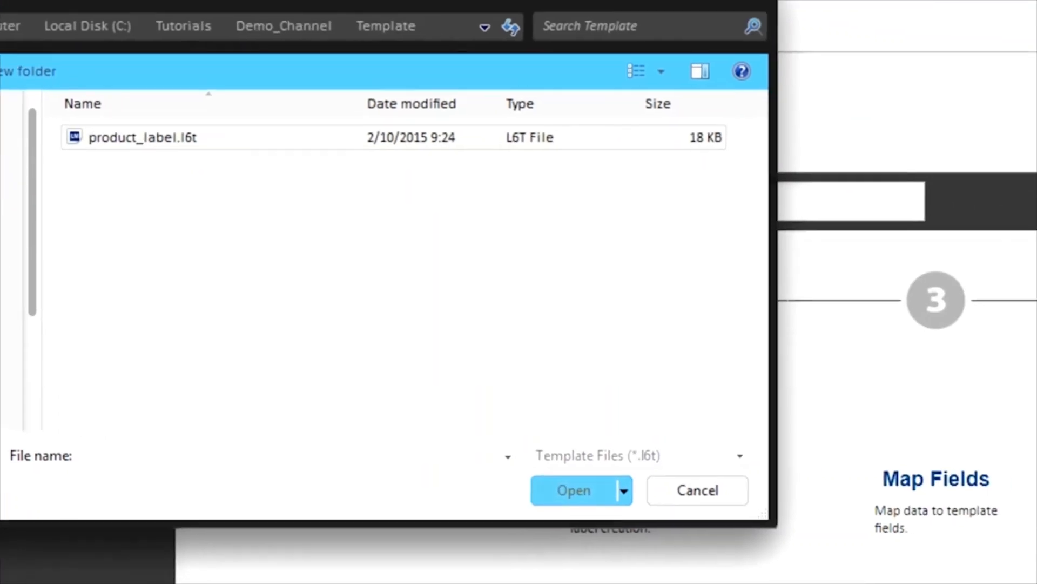
{"action": "double_click", "coordinate": [285, 156]}
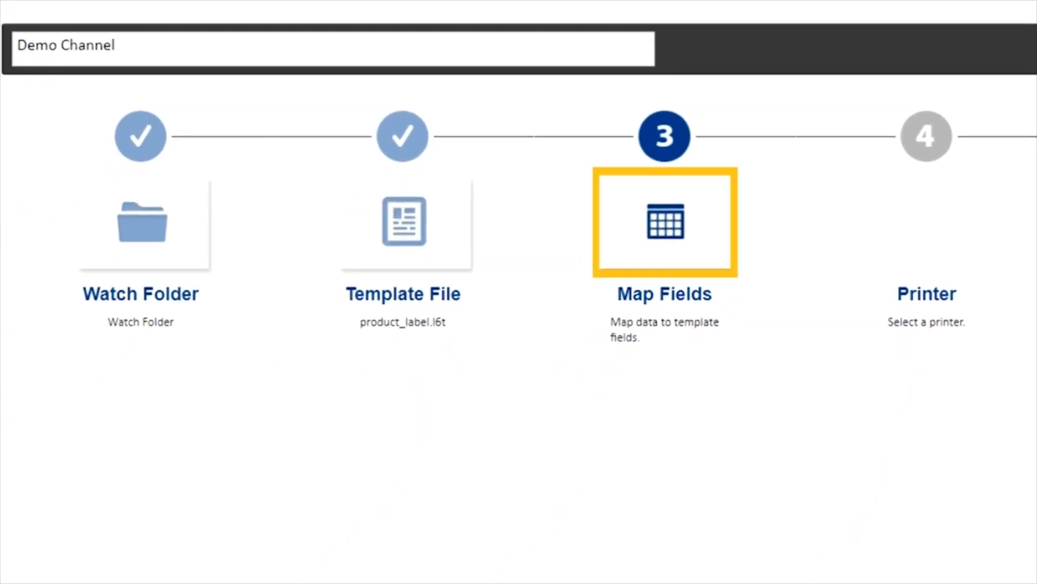
Step: Load sample_output_from_ERP.txt from the Demo_Channel Sample File folder as the sample file for field mapping
{"action": "left_click", "coordinate": [284, 120]}
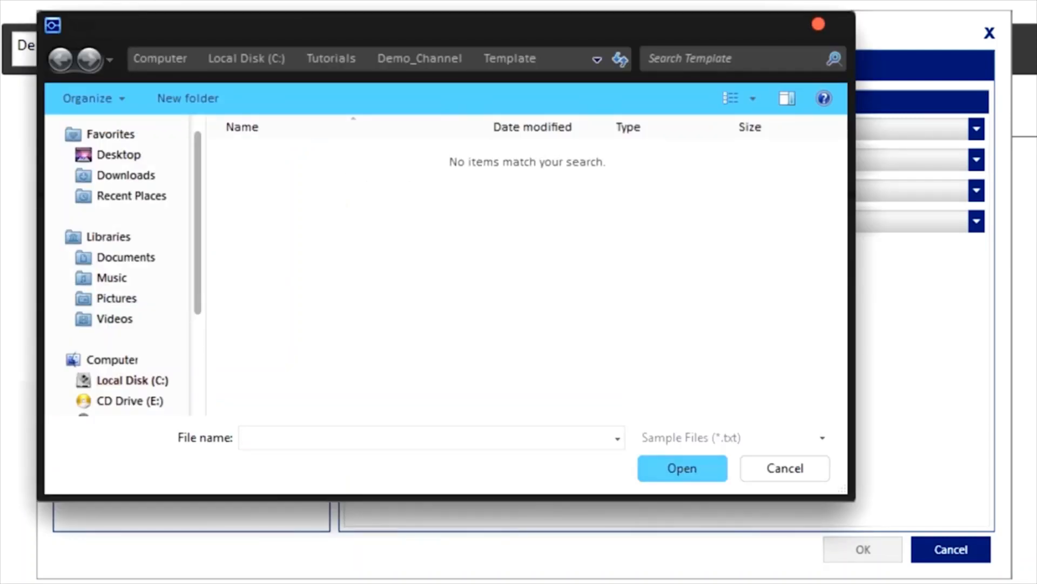
{"action": "key", "text": "alt+Up"}
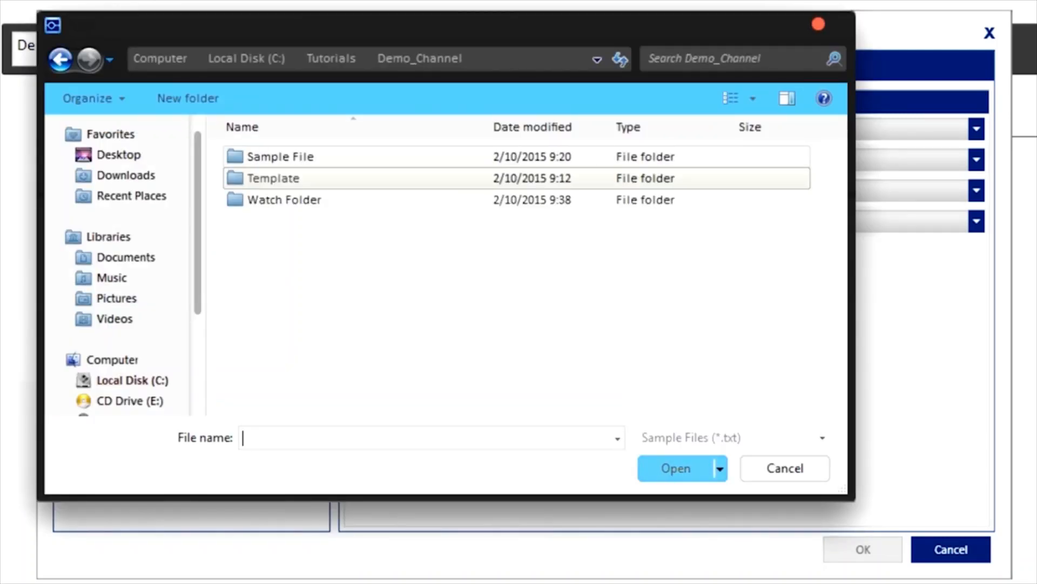
{"action": "double_click", "coordinate": [281, 156]}
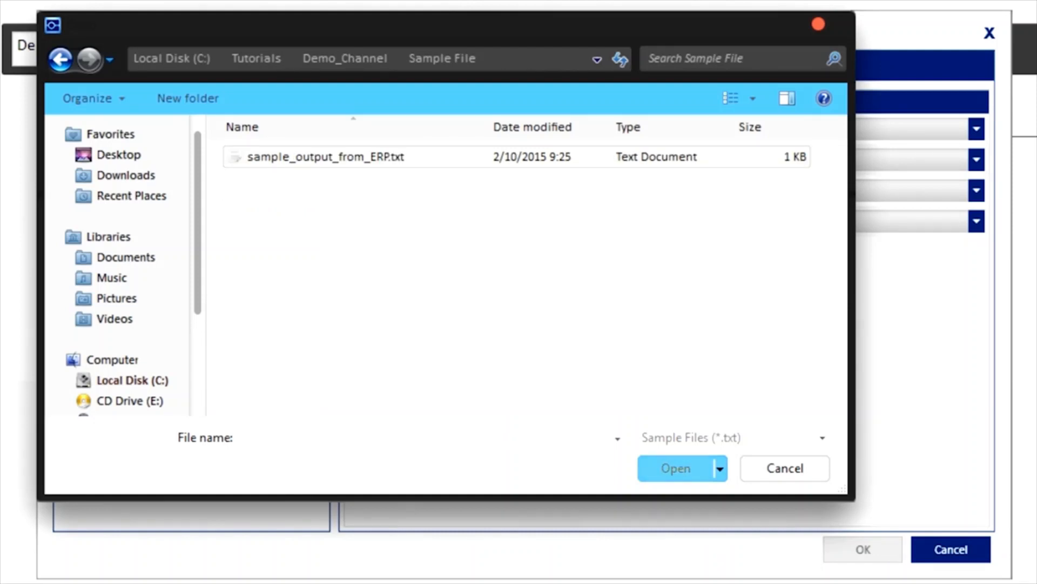
{"action": "double_click", "coordinate": [325, 156]}
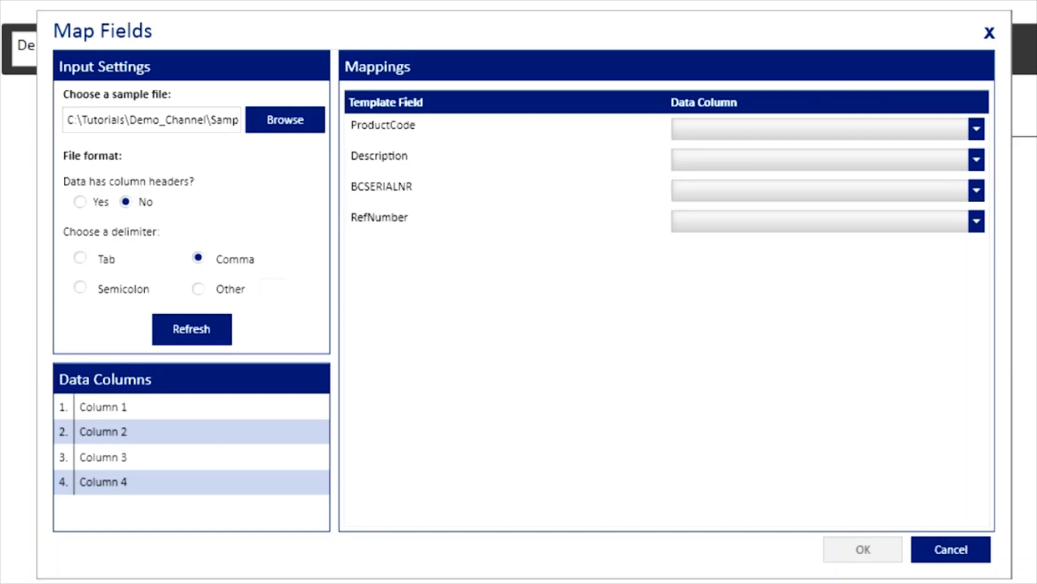
Step: Specify that the sample data has column headers, refresh the data columns, and use comma as the delimiter
{"action": "left_click", "coordinate": [80, 202]}
{"action": "left_click", "coordinate": [191, 329]}
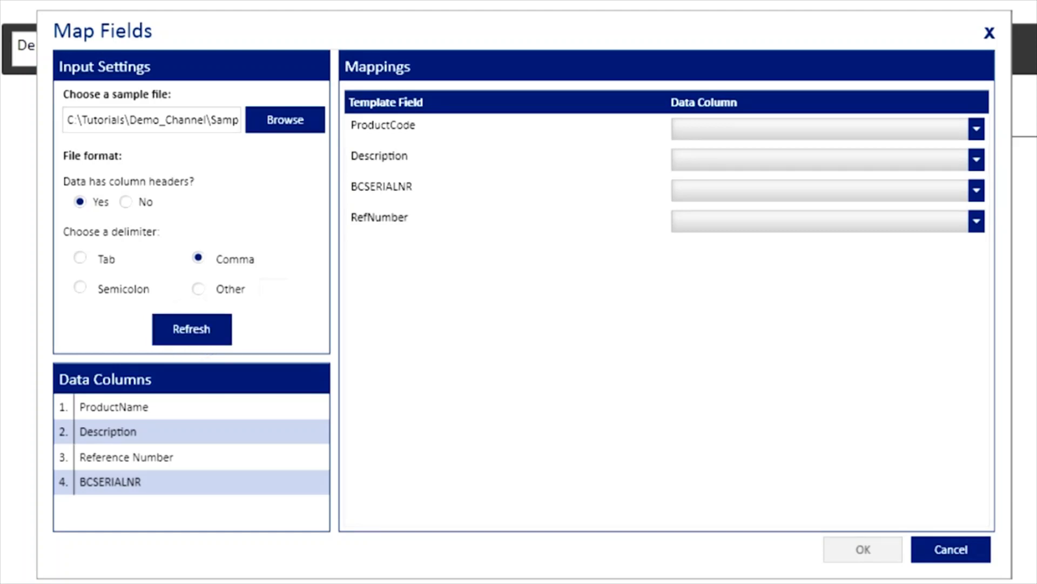
{"action": "left_click", "coordinate": [198, 257]}
{"action": "left_click", "coordinate": [198, 257]}
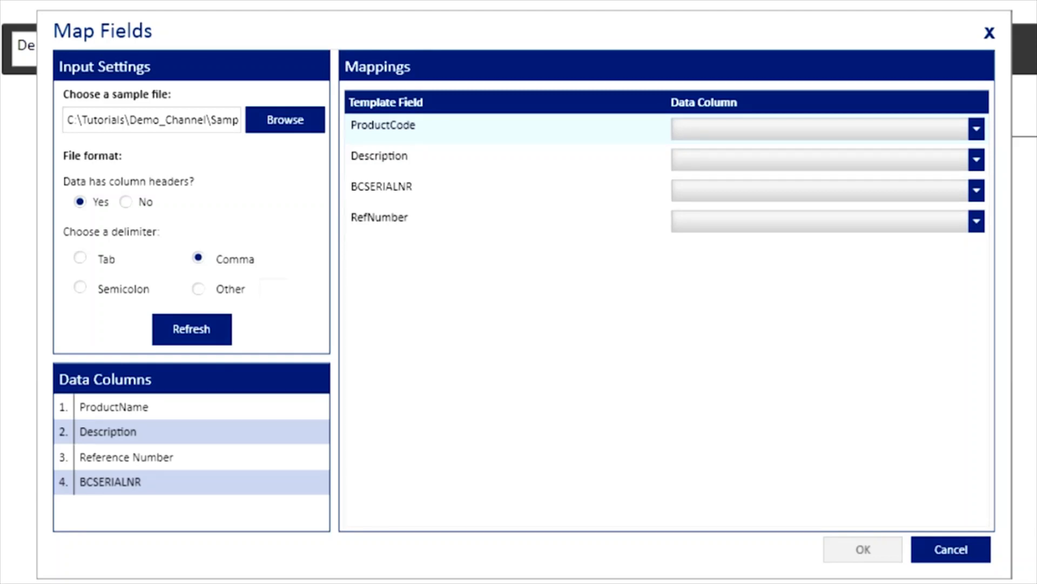
Step: Map ProductCode to ProductName, Description to Description, BCSERIALNR to BCSERIALNR and RefNumber to Reference Number, and accept the mappings
{"action": "left_click", "coordinate": [976, 129]}
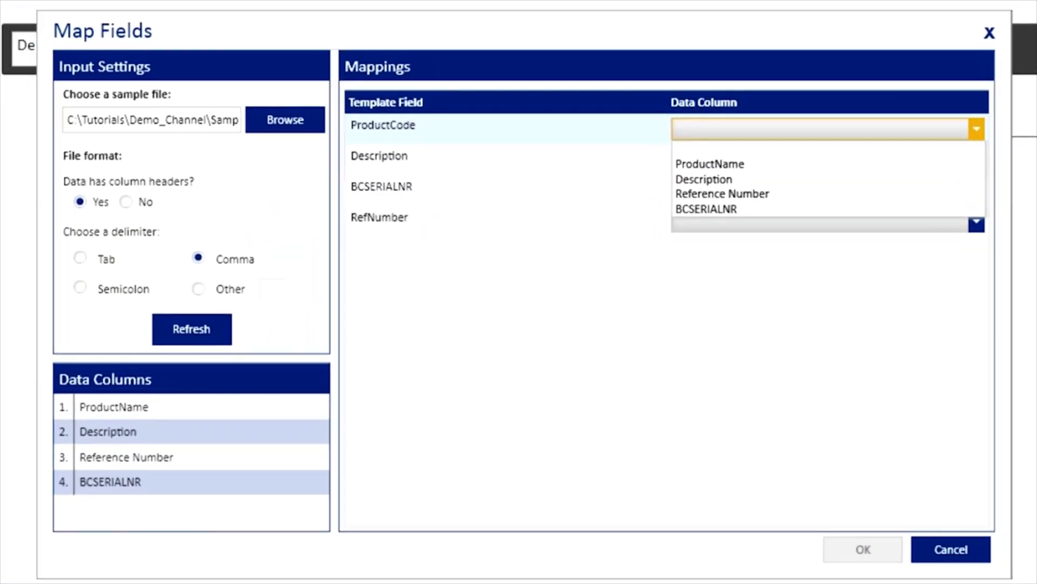
{"action": "left_click", "coordinate": [709, 163]}
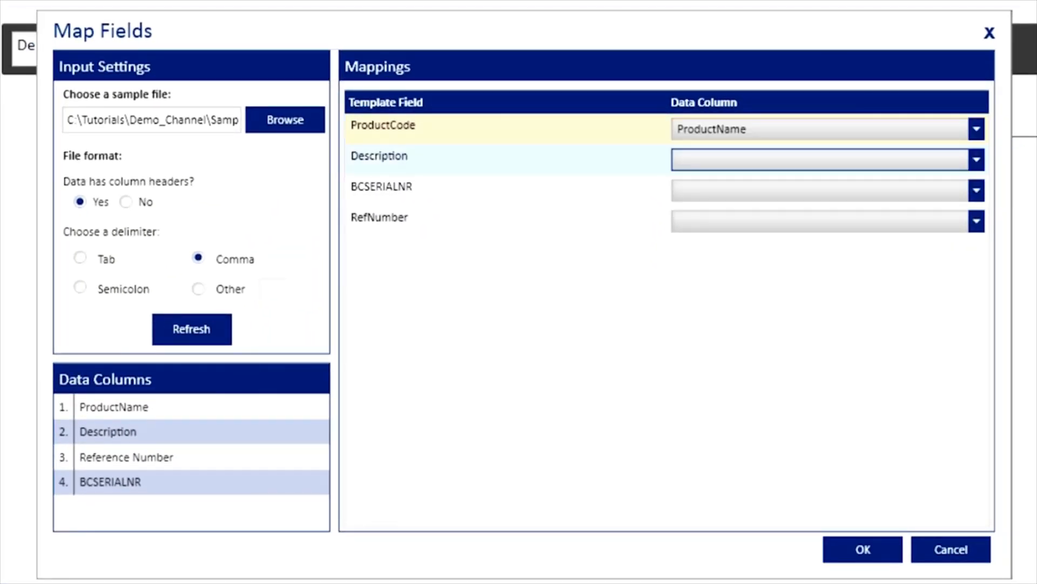
{"action": "left_click", "coordinate": [828, 159]}
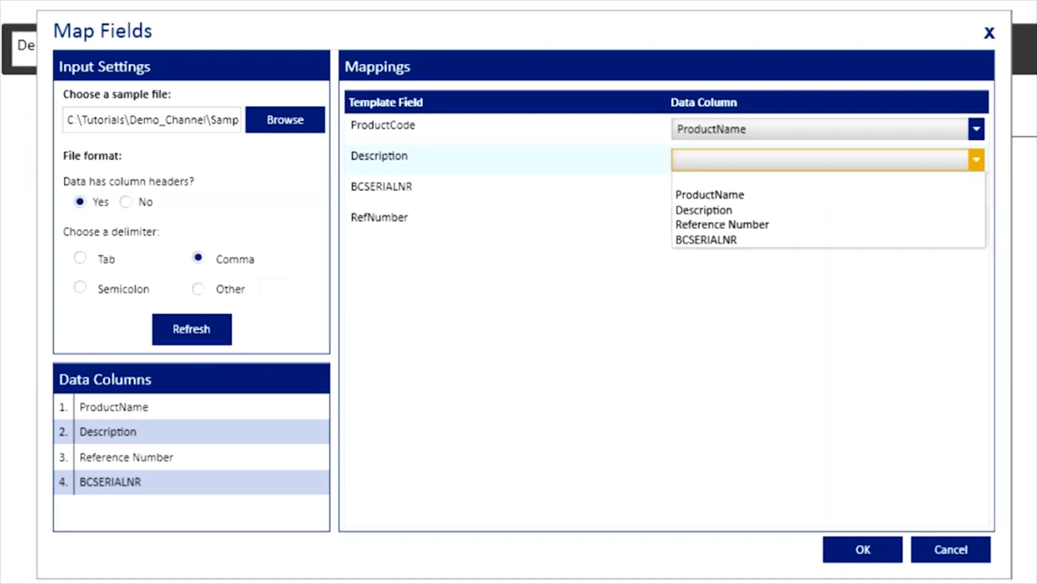
{"action": "left_click", "coordinate": [704, 210]}
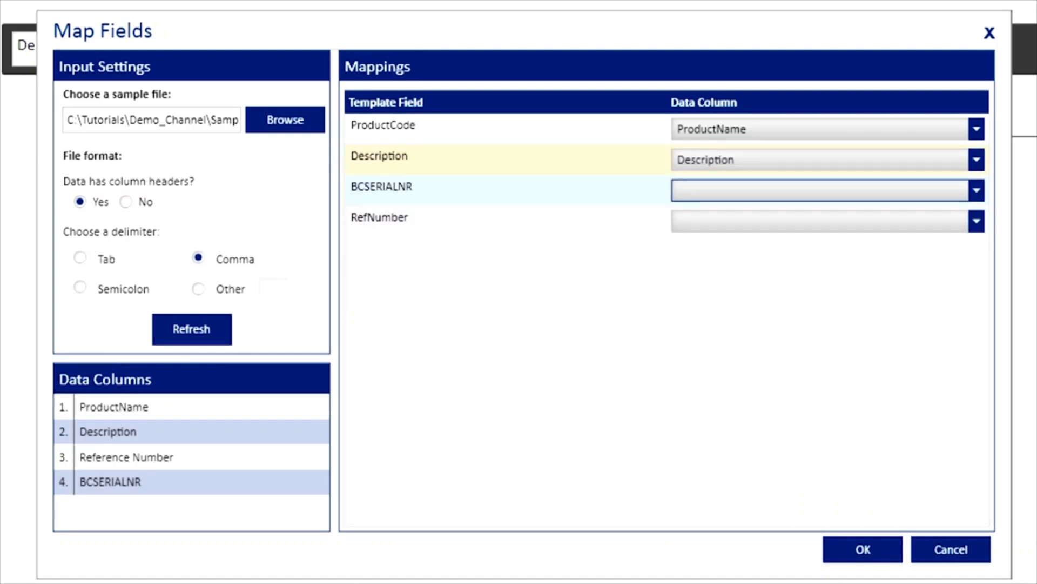
{"action": "left_click", "coordinate": [827, 190]}
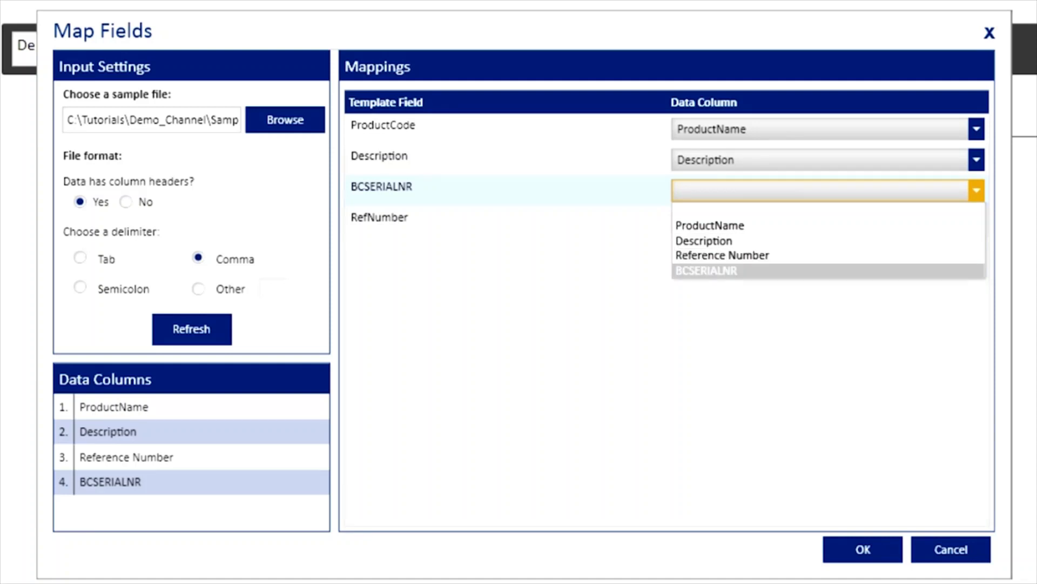
{"action": "left_click", "coordinate": [706, 271]}
{"action": "left_click", "coordinate": [828, 221]}
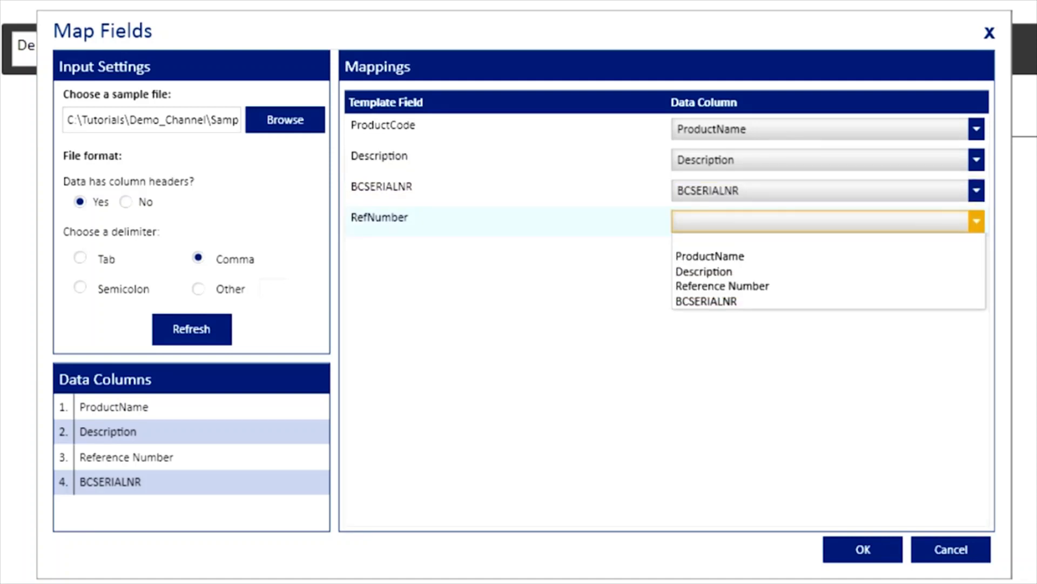
{"action": "left_click", "coordinate": [723, 286]}
{"action": "left_click", "coordinate": [863, 549]}
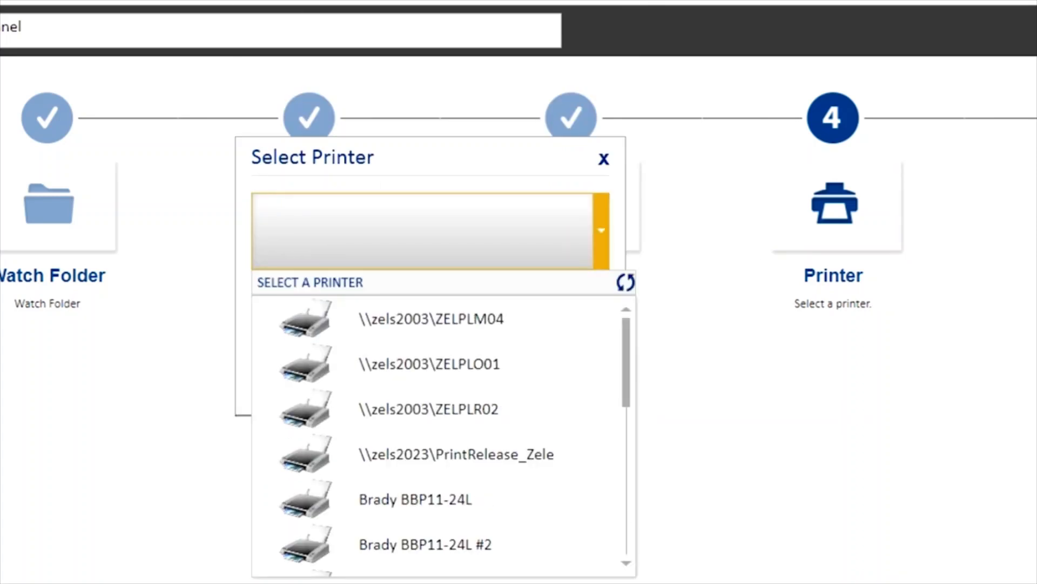
Step: Choose Brady BBP12 as the channel's printer and accept the selection
{"action": "scroll", "coordinate": [440, 432], "scroll_direction": "down", "scroll_amount": 5}
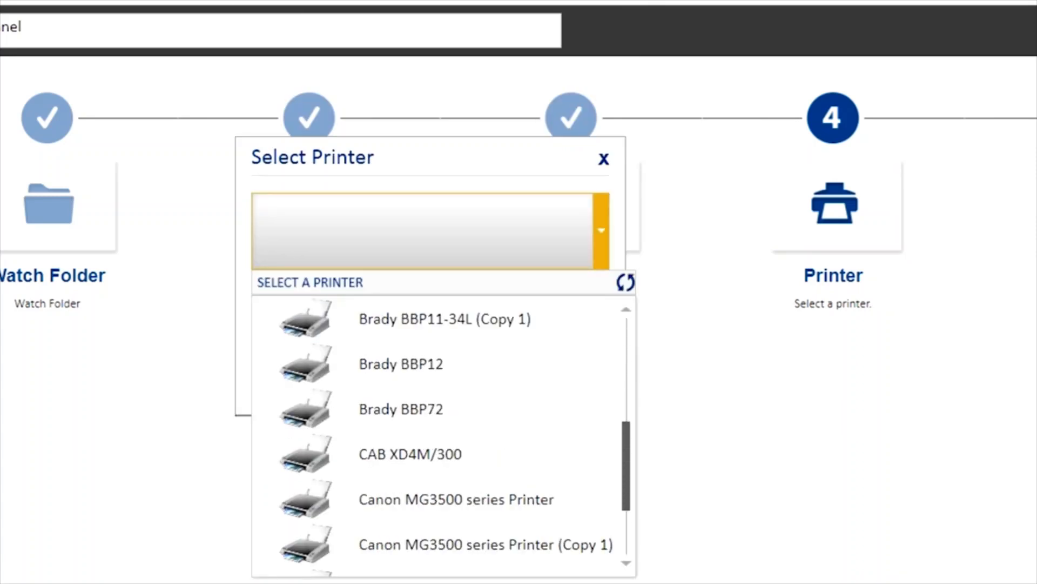
{"action": "left_click", "coordinate": [460, 364]}
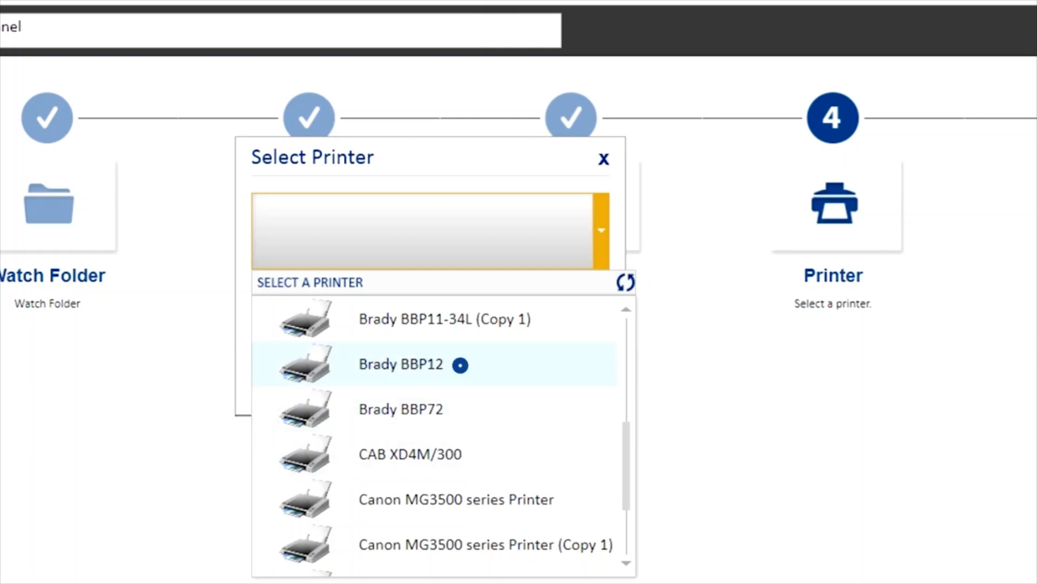
{"action": "left_click", "coordinate": [480, 385]}
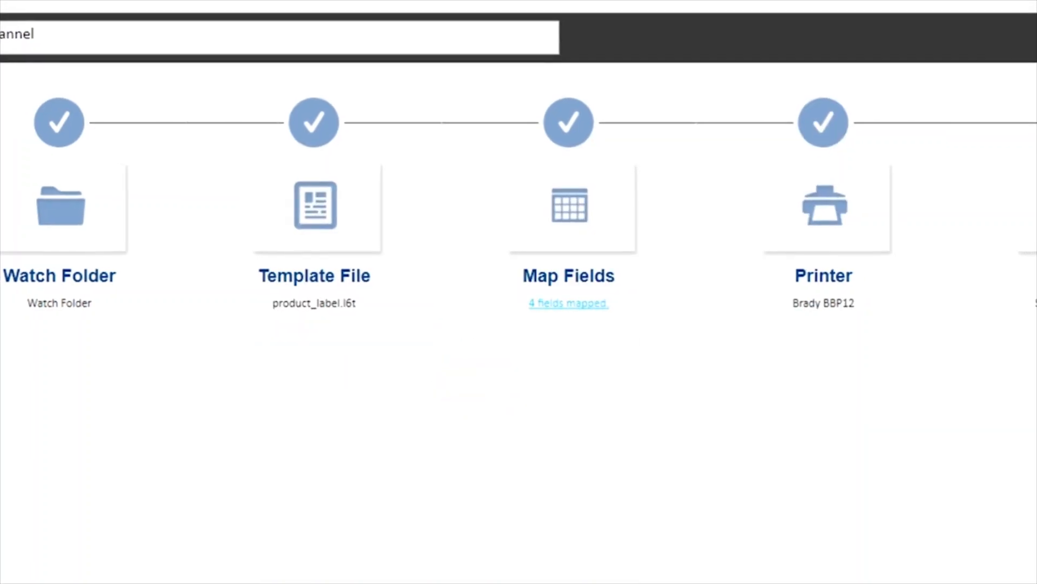